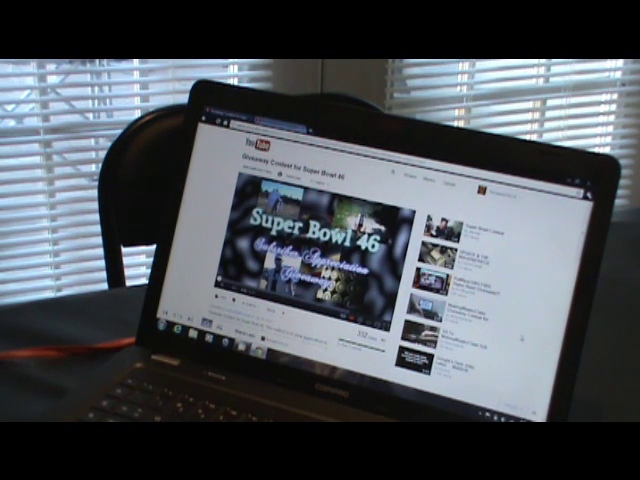
scroll(320, 250, down, 3)
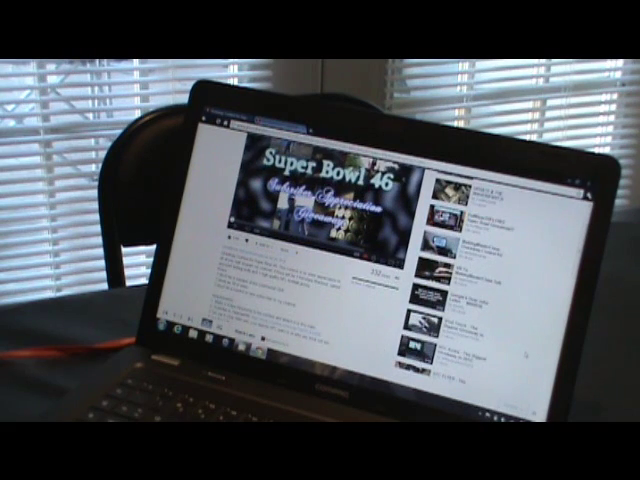
scroll(320, 250, down, 2)
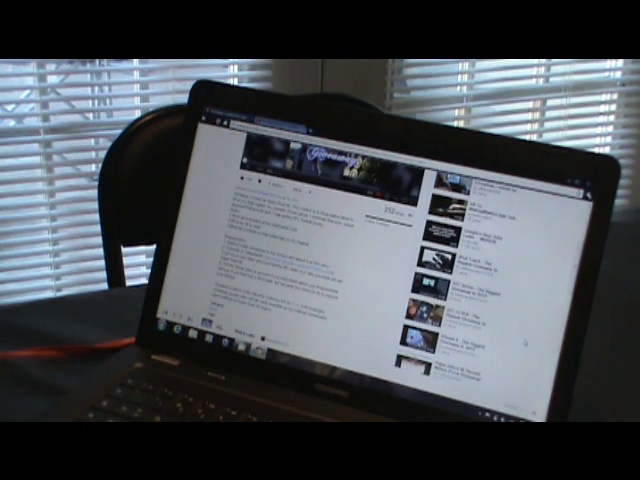
scroll(320, 250, down, 2)
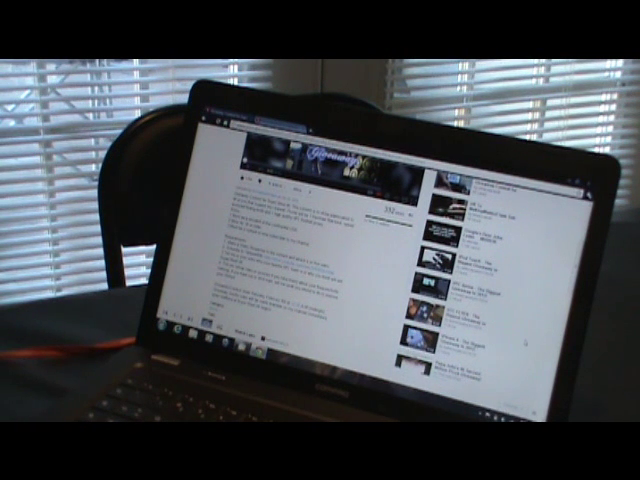